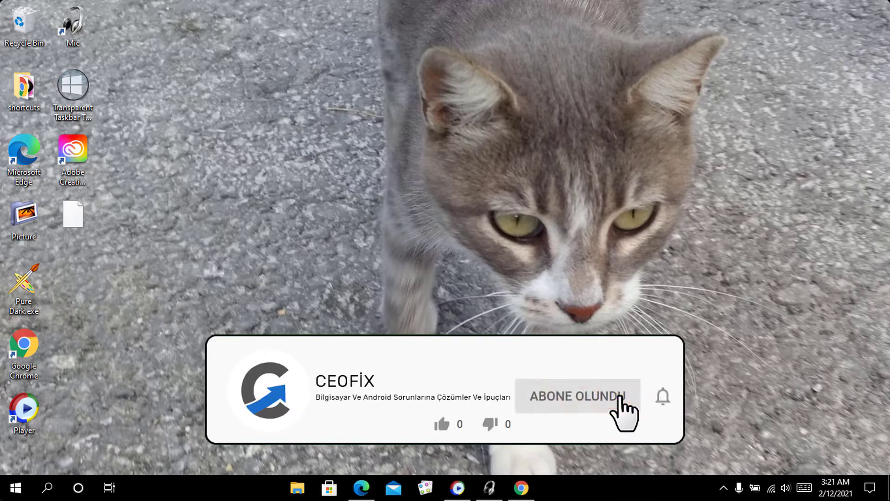
Bring up the ceofix.net article and confirm via About Google Chrome that version 88 is current.
{"action": "left_click", "coordinate": [525, 485]}
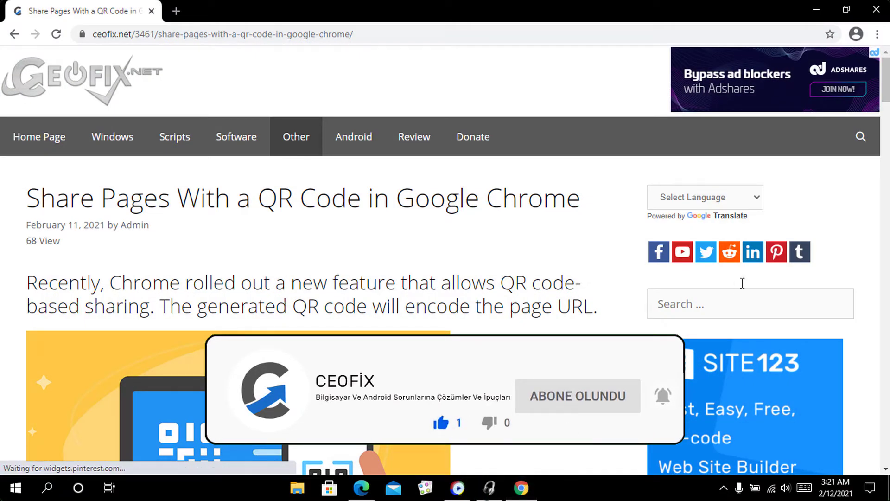
{"action": "left_click", "coordinate": [878, 36]}
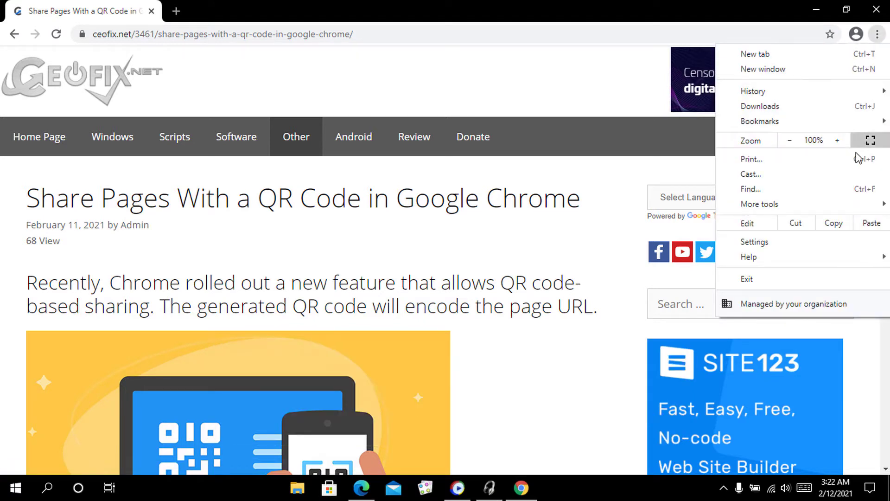
{"action": "mouse_move", "coordinate": [749, 257]}
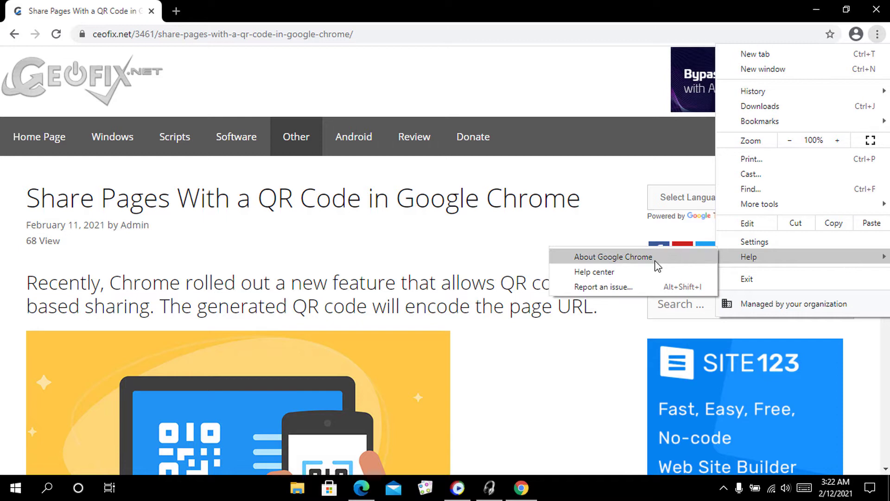
{"action": "left_click", "coordinate": [655, 263]}
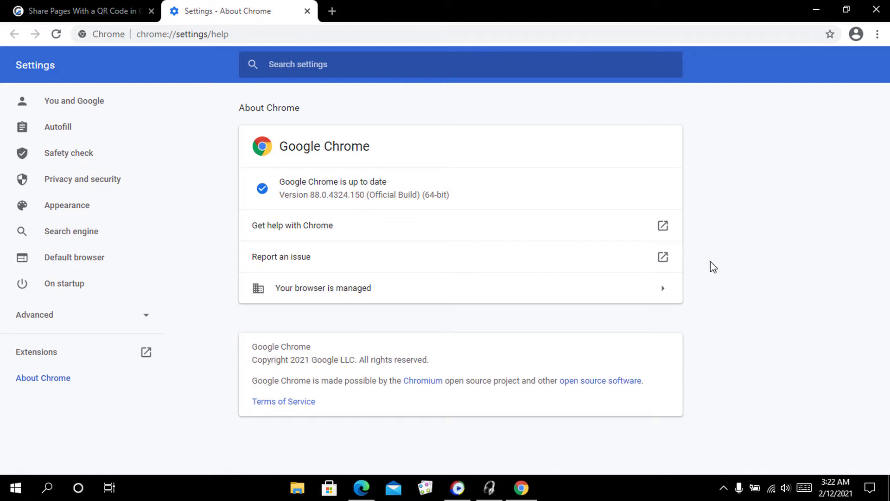
Create a QR code from the article page's context menu and download it as a PNG.
{"action": "left_click", "coordinate": [95, 14]}
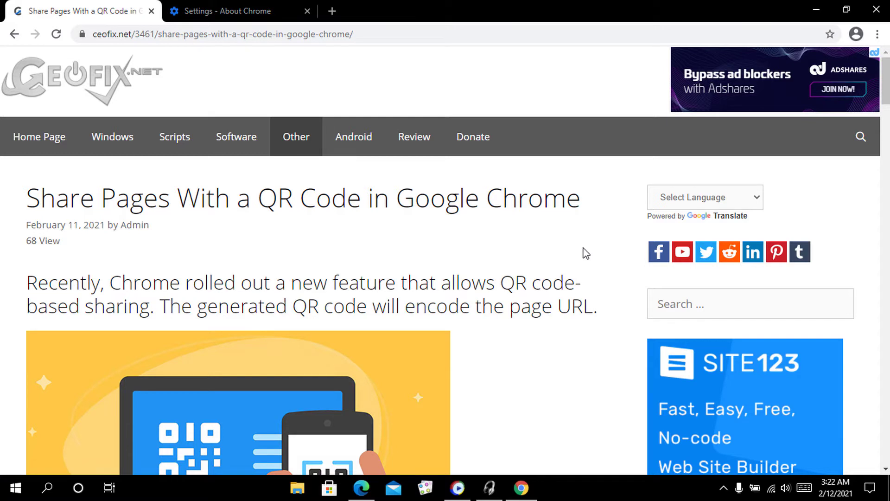
{"action": "right_click", "coordinate": [584, 251]}
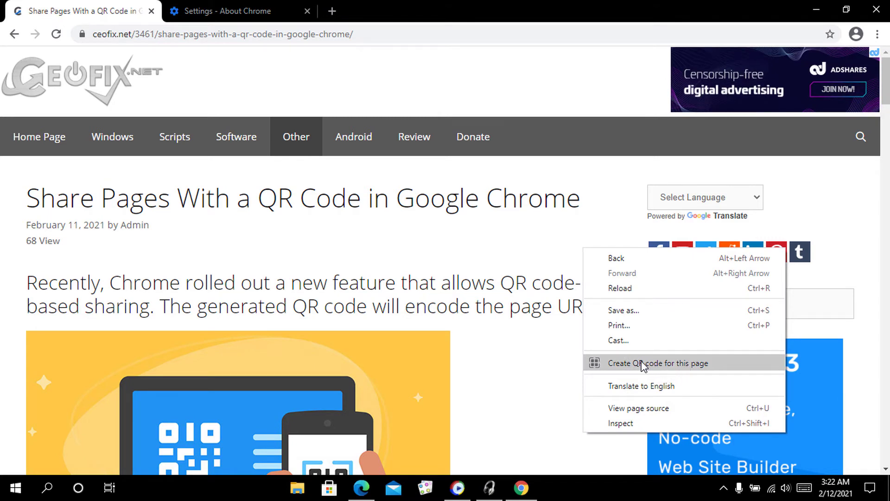
{"action": "left_click", "coordinate": [720, 366]}
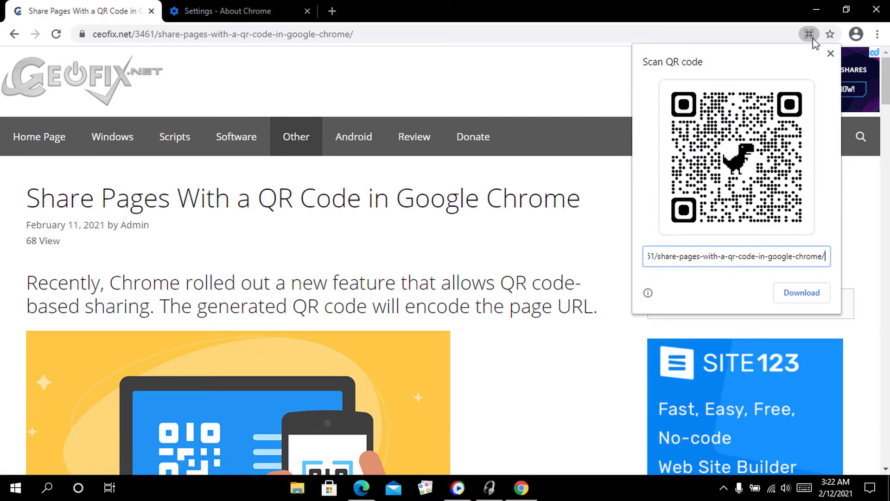
{"action": "left_click", "coordinate": [801, 292]}
{"action": "left_click", "coordinate": [56, 34]}
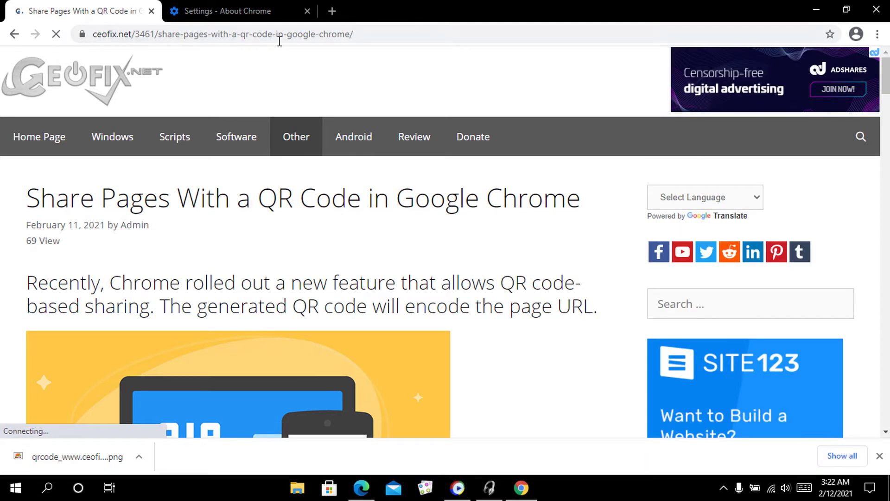
Reload the article and download a second QR code PNG from the address-bar QR icon.
{"action": "left_click", "coordinate": [280, 37]}
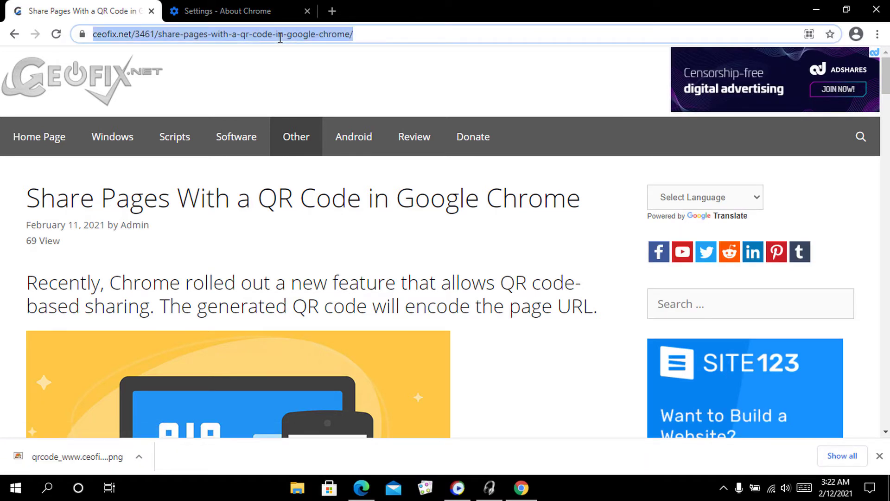
{"action": "left_click", "coordinate": [56, 33]}
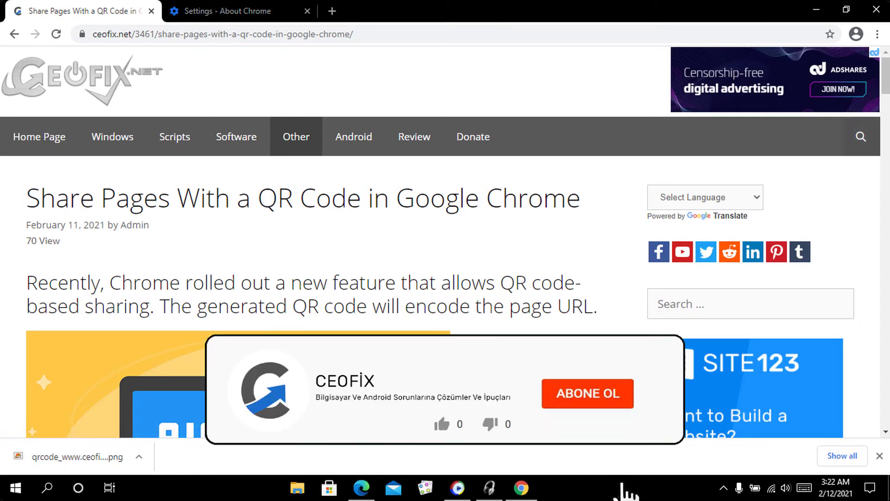
{"action": "left_click", "coordinate": [215, 37]}
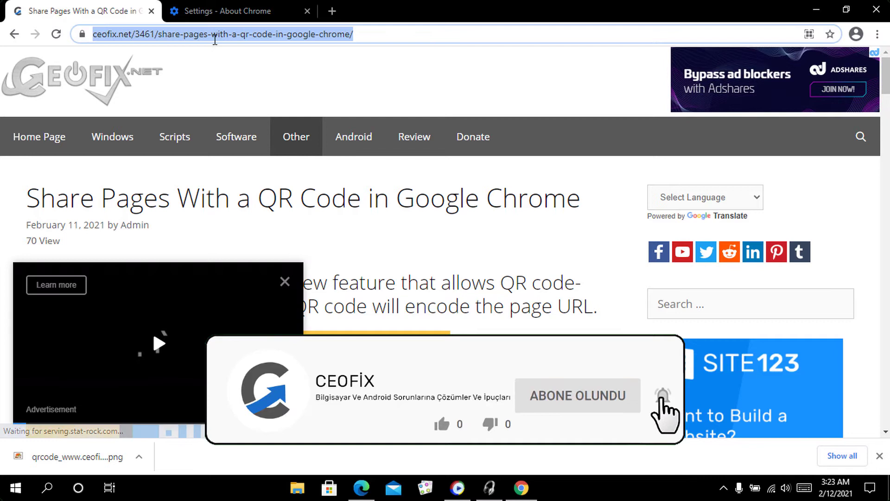
{"action": "left_click", "coordinate": [810, 35]}
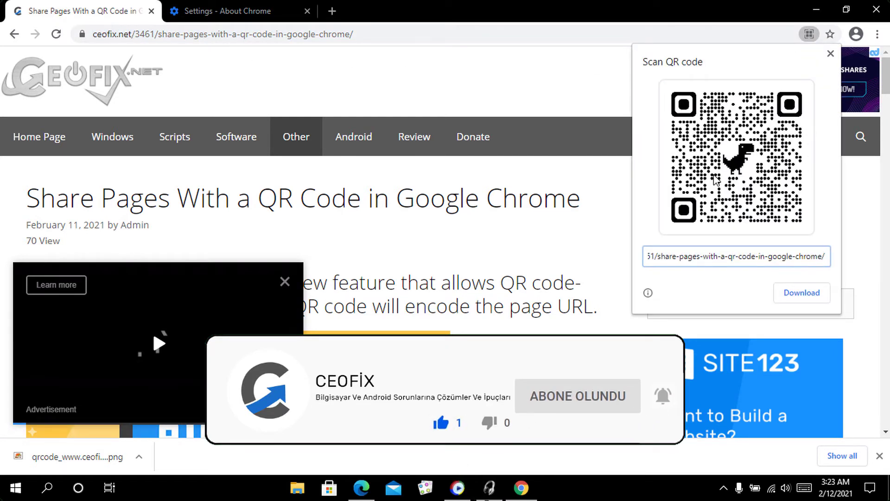
{"action": "left_click", "coordinate": [807, 293]}
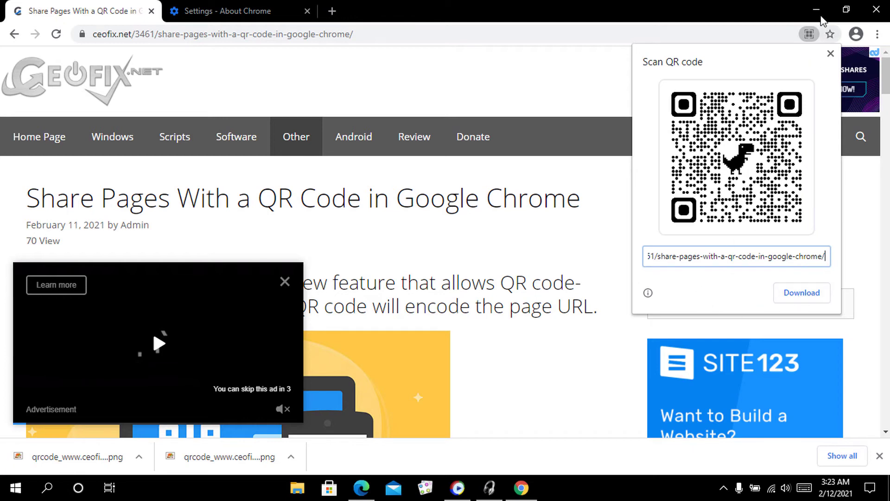
{"action": "left_click", "coordinate": [820, 15]}
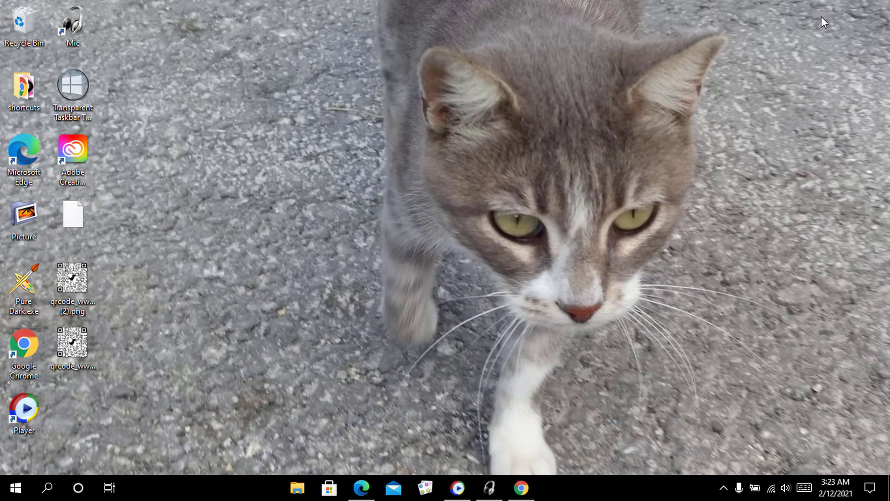